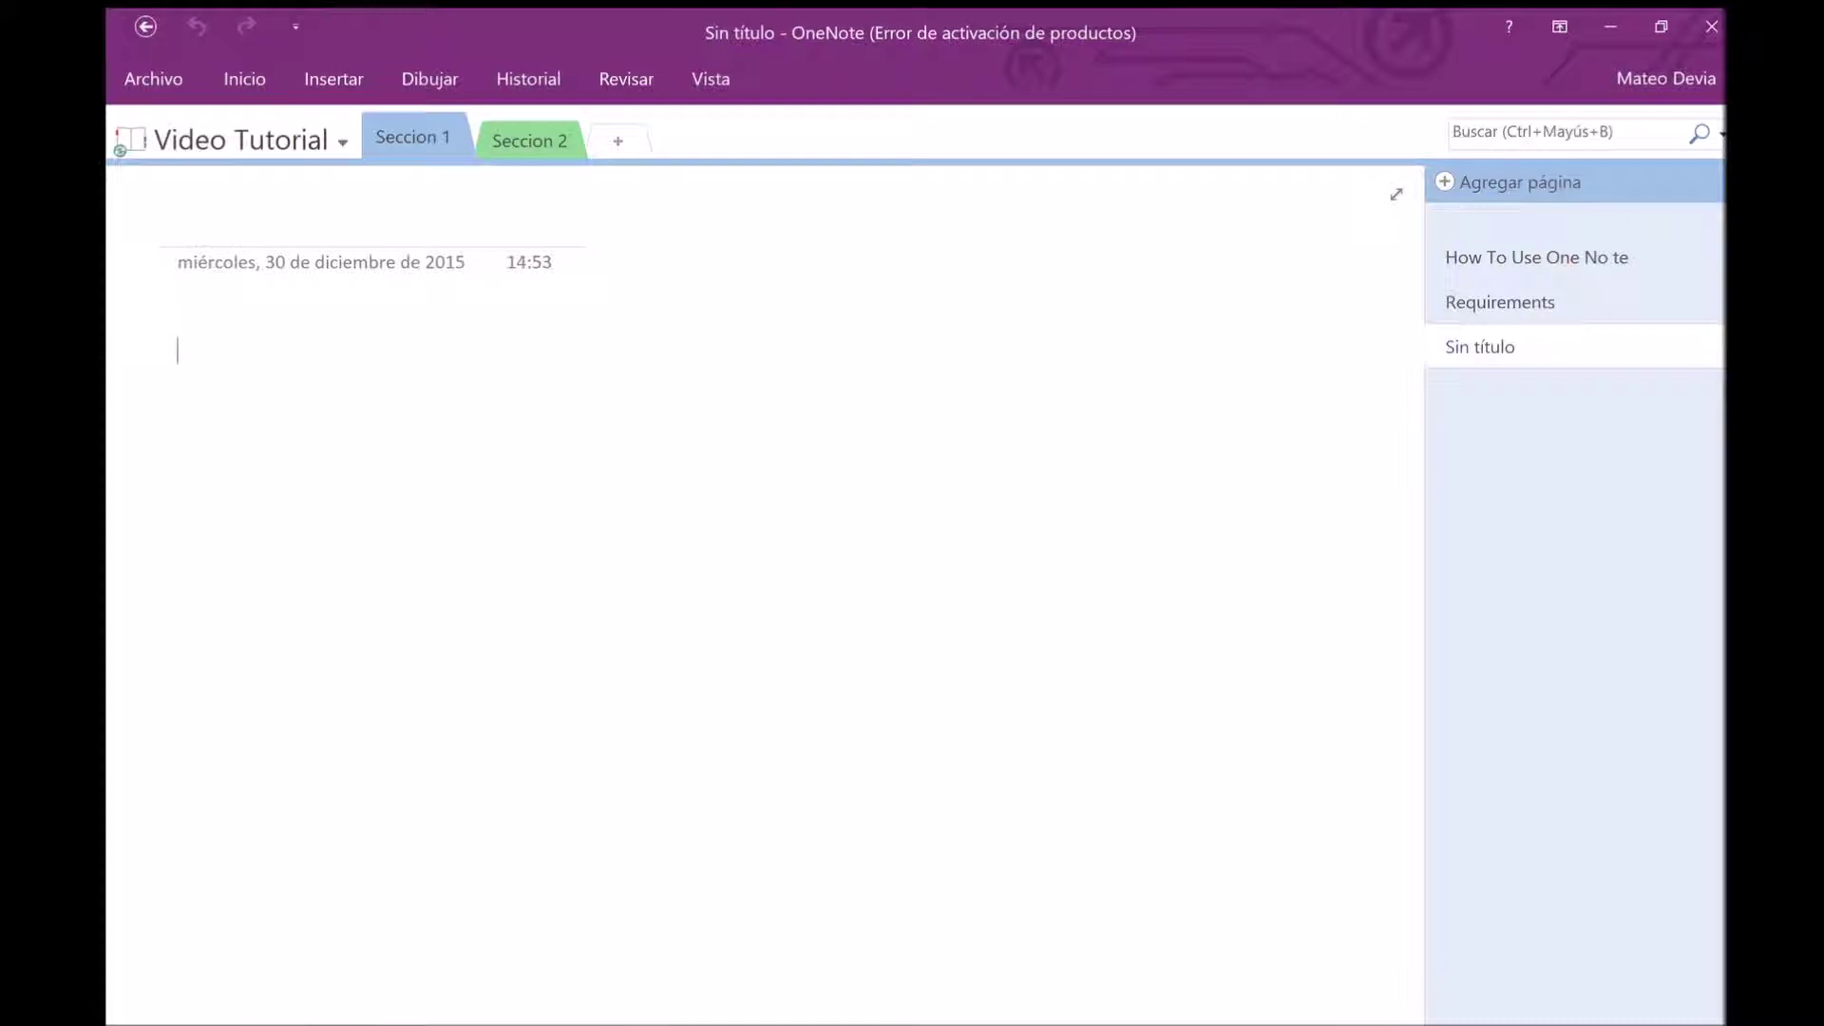
Step: Create a third section tab named 'Hello' in Video Tutorial and add untitled pages to it
{"action": "key", "text": "Return"}
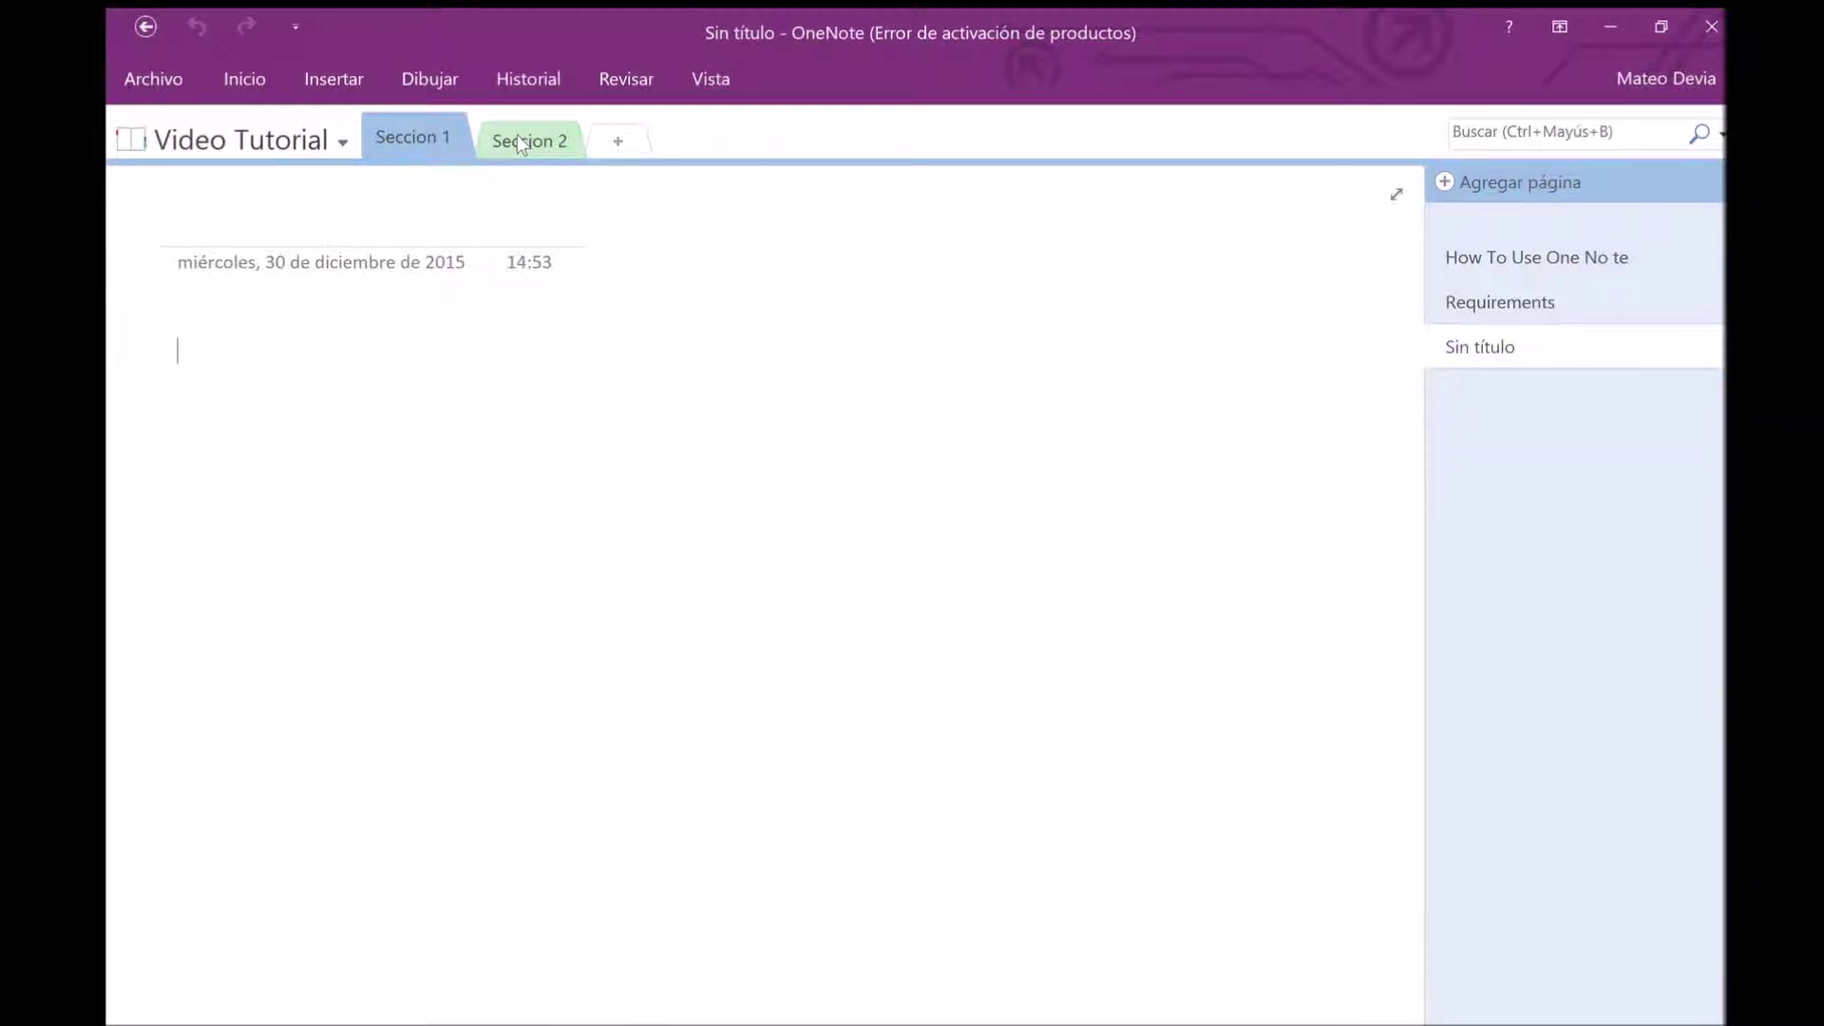
{"action": "left_click", "coordinate": [568, 139]}
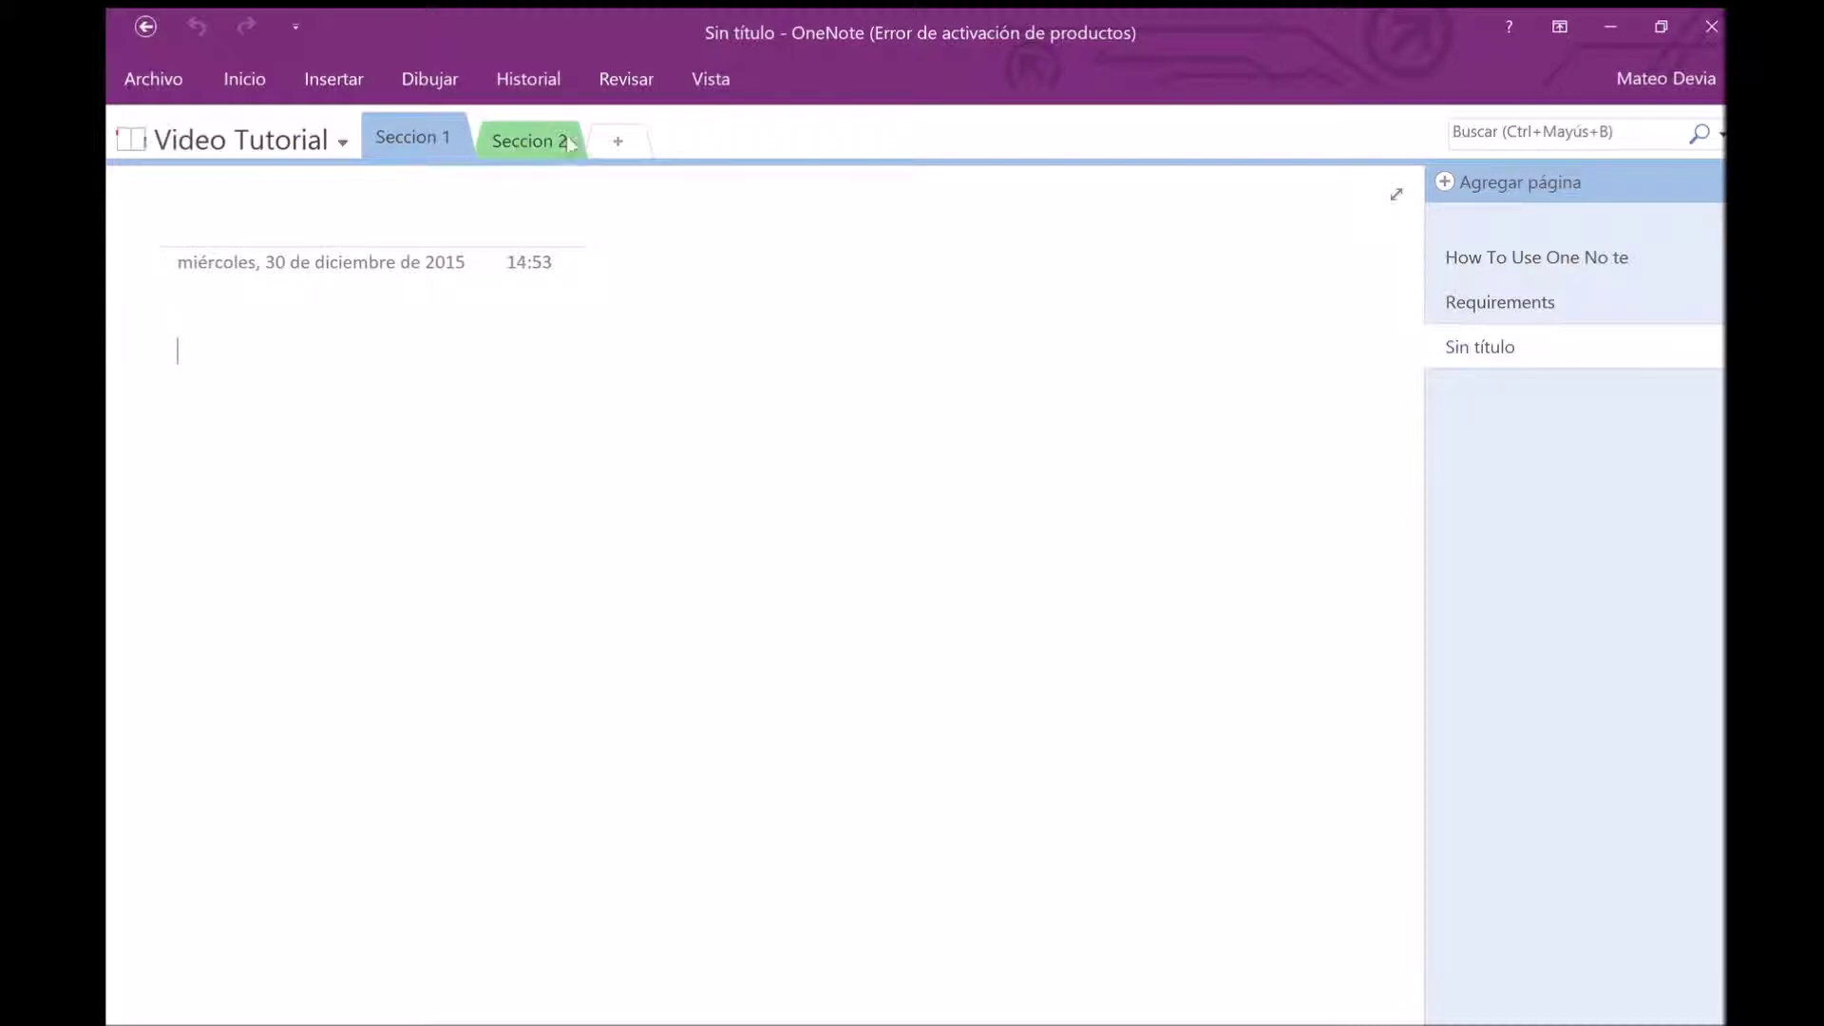
{"action": "left_click", "coordinate": [617, 138]}
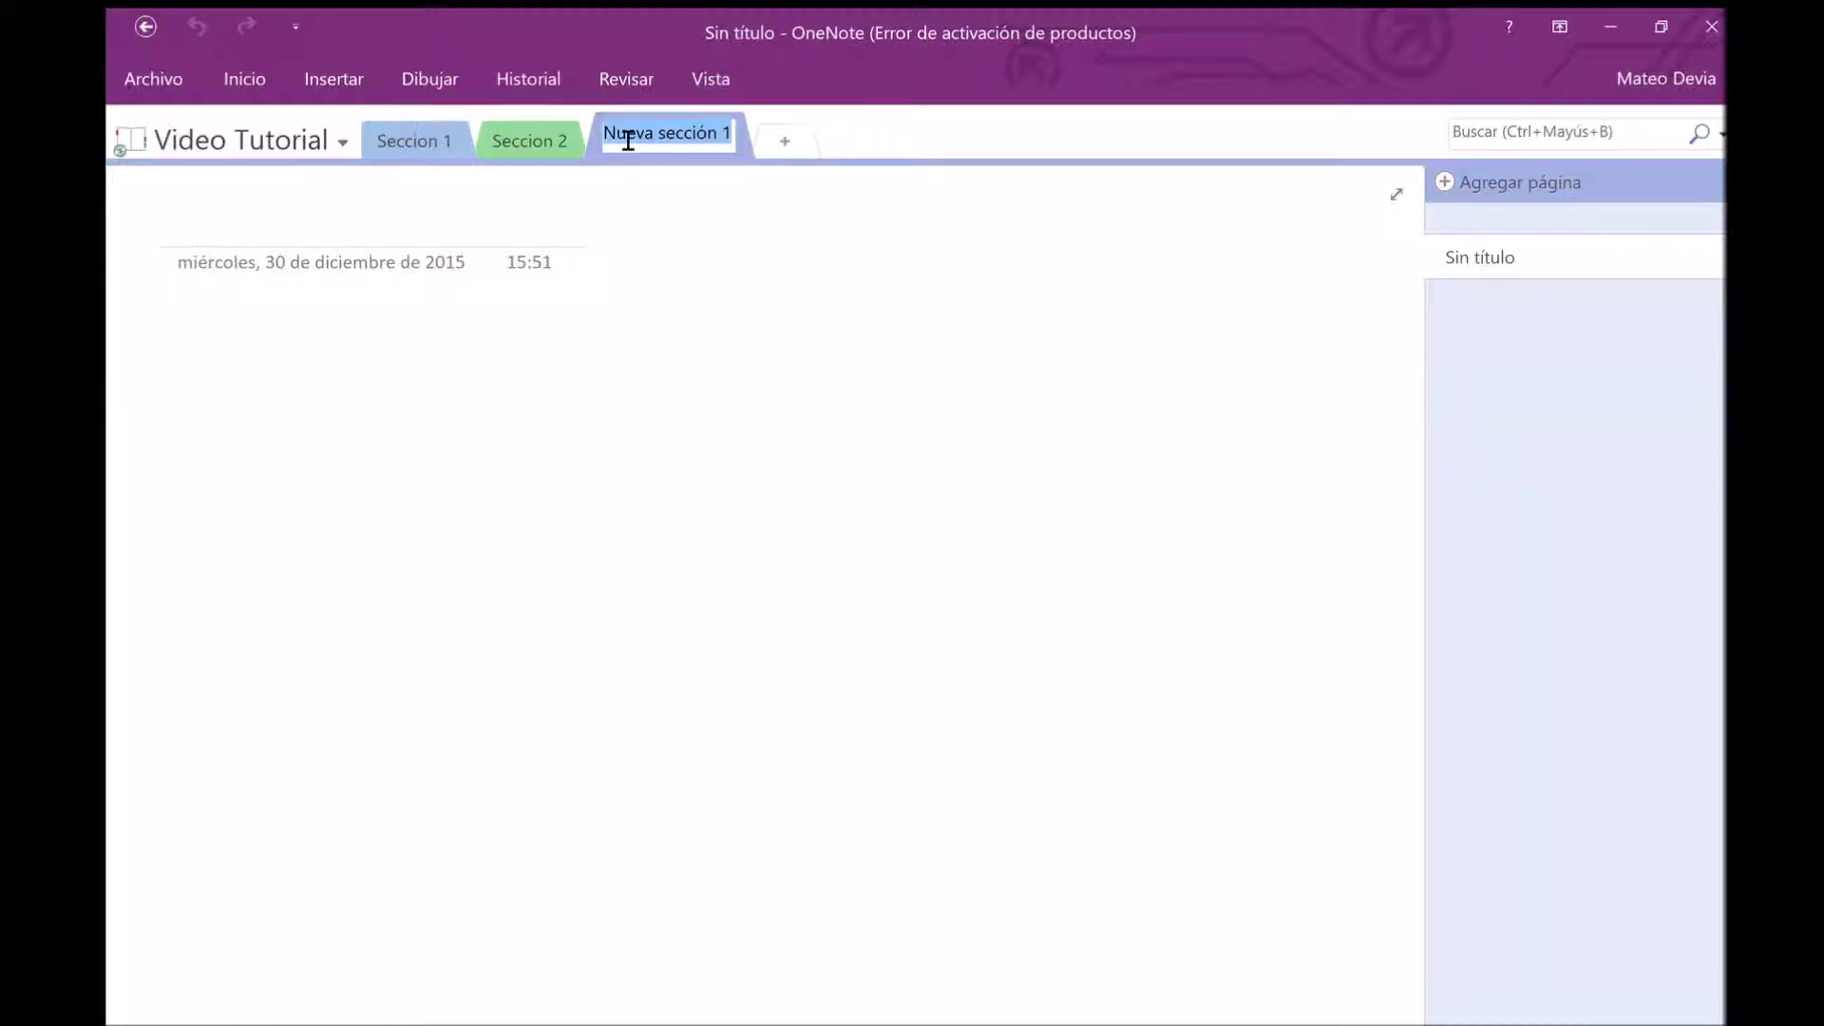
{"action": "type", "text": "h"}
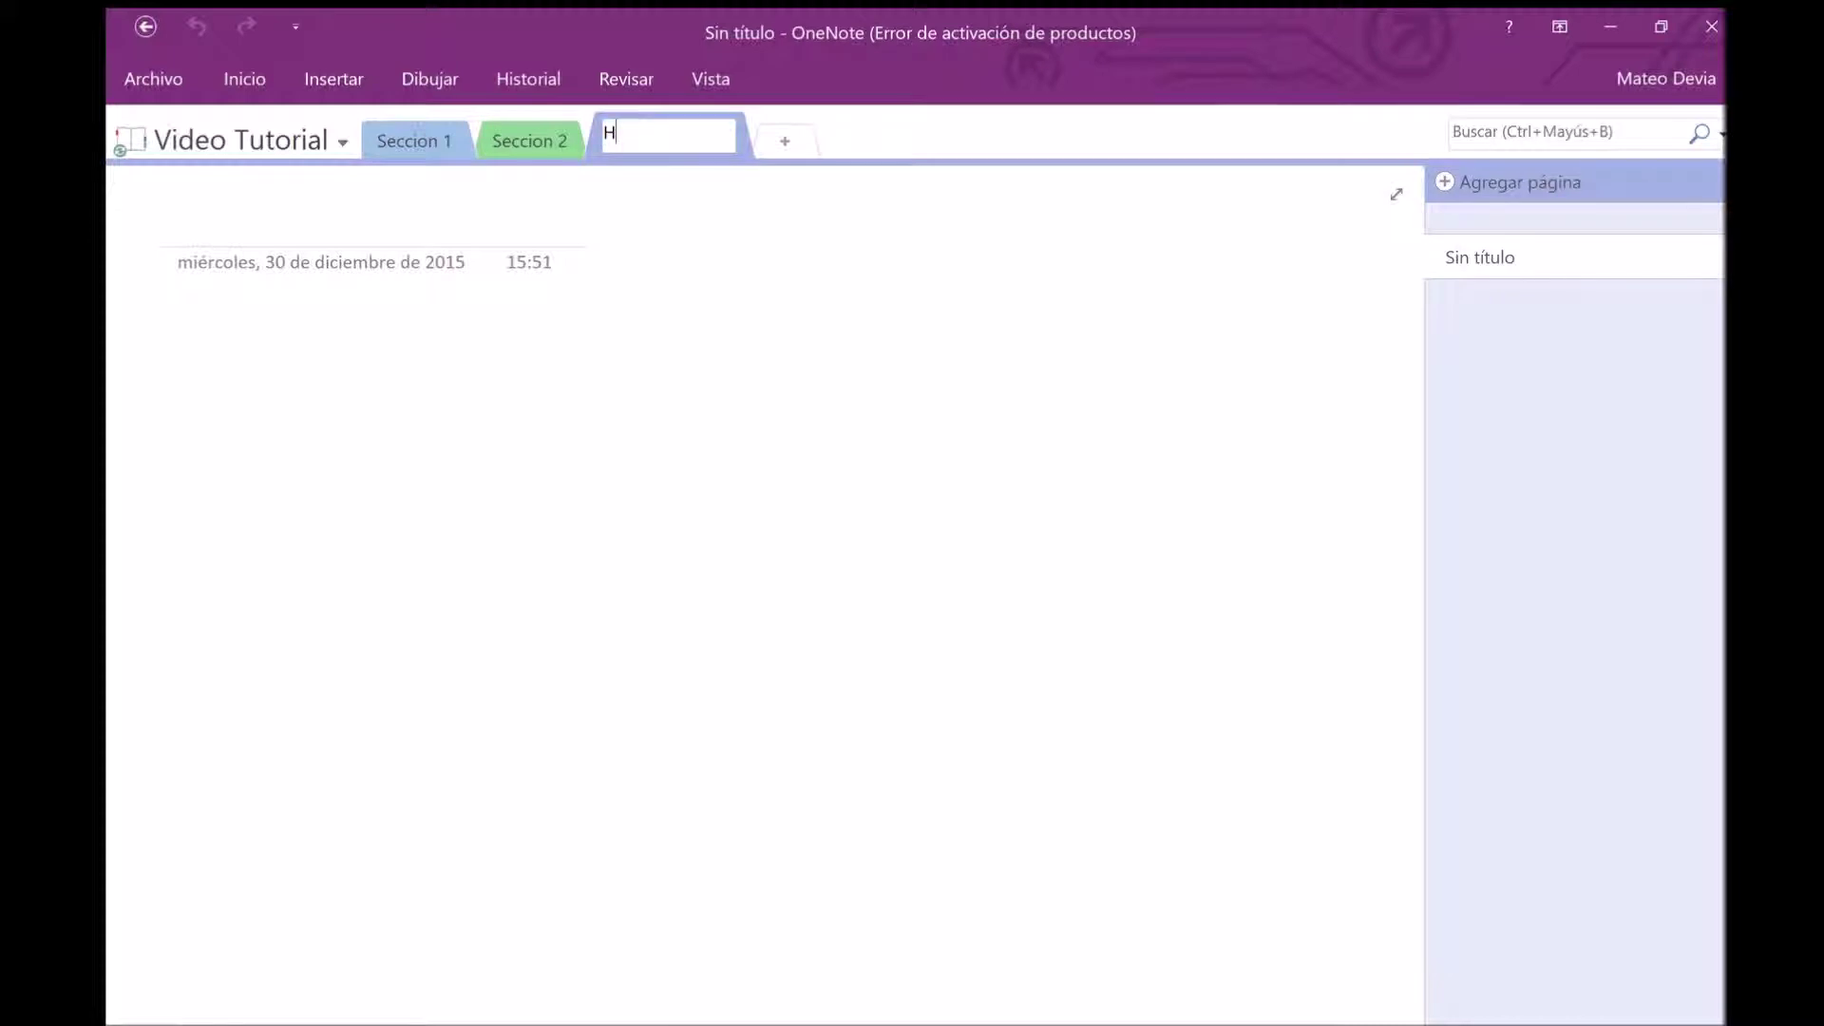
{"action": "type", "text": "ello"}
{"action": "key", "text": "Return"}
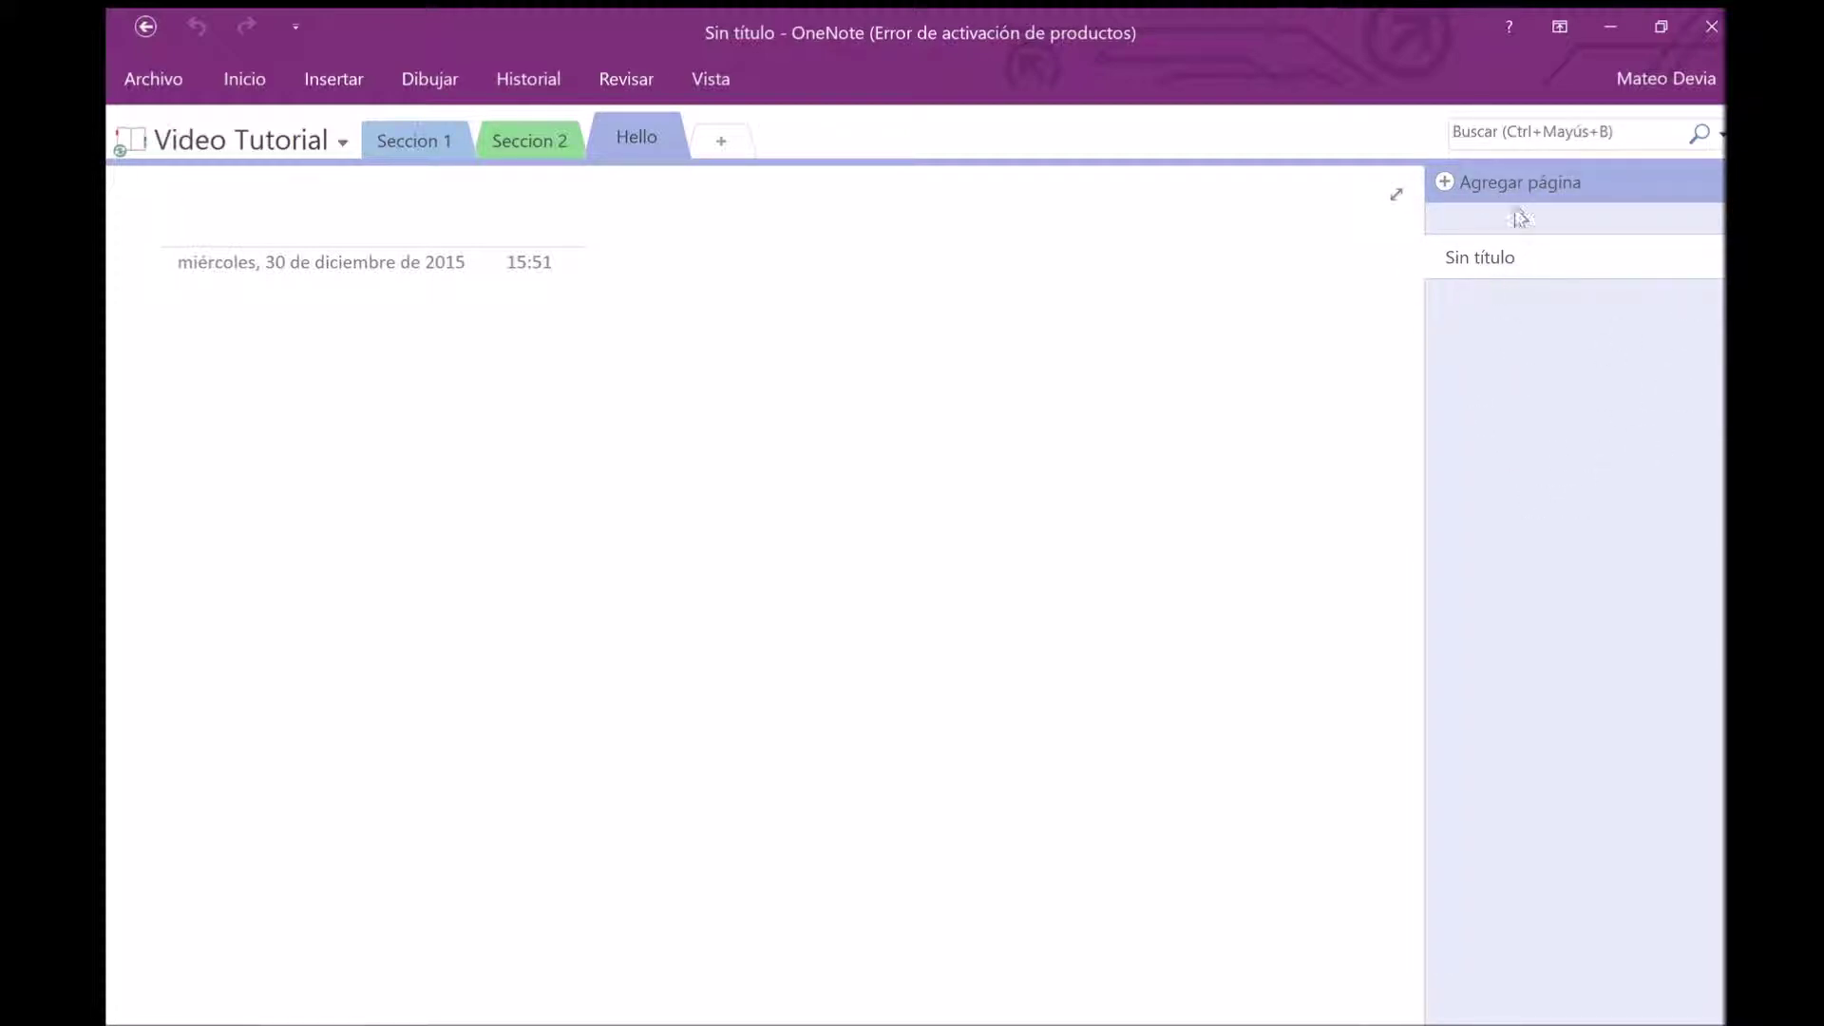
{"action": "left_click", "coordinate": [1500, 181]}
{"action": "left_click", "coordinate": [1499, 181]}
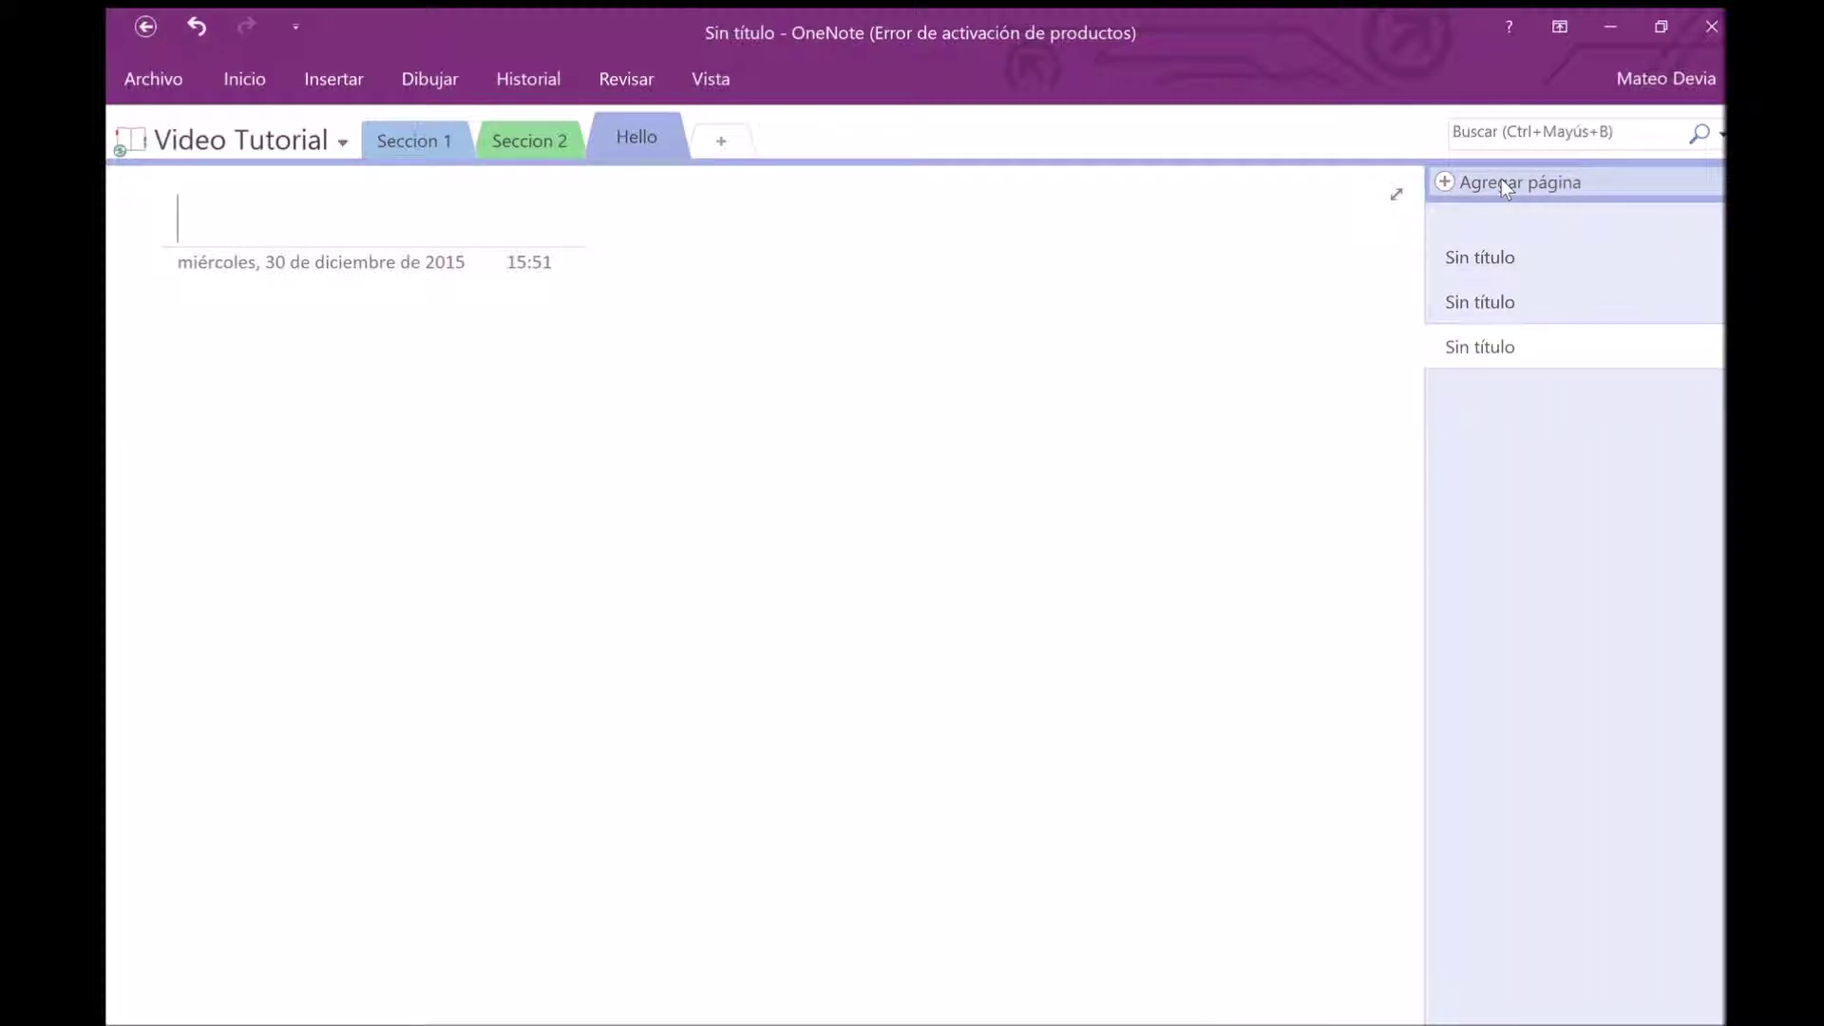
{"action": "left_click", "coordinate": [1554, 136]}
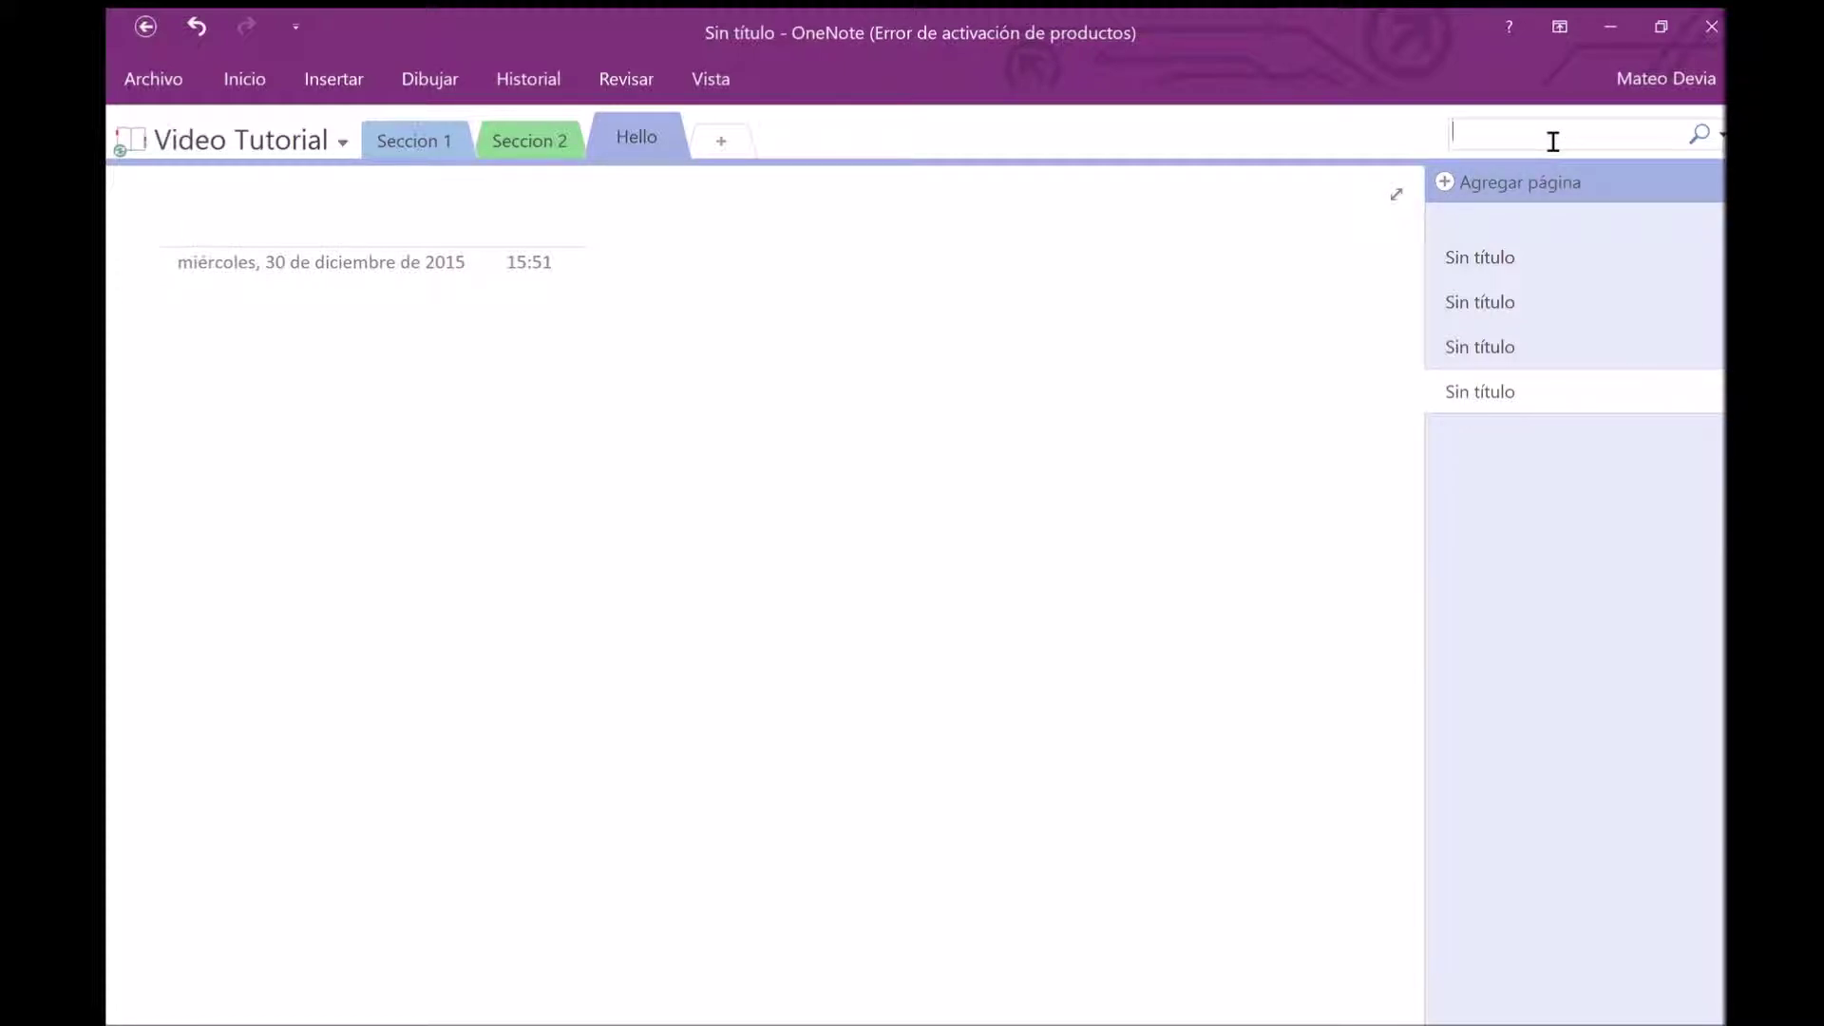
{"action": "type", "text": "Math"}
{"action": "key", "text": "BackSpace"}
{"action": "key", "text": "BackSpace"}
{"action": "key", "text": "BackSpace"}
{"action": "key", "text": "BackSpace"}
{"action": "type", "text": "Biology"}
{"action": "key", "text": "BackSpace"}
{"action": "key", "text": "BackSpace"}
{"action": "key", "text": "BackSpace"}
{"action": "key", "text": "BackSpace"}
{"action": "key", "text": "BackSpace"}
{"action": "key", "text": "BackSpace"}
{"action": "left_click", "coordinate": [1086, 320]}
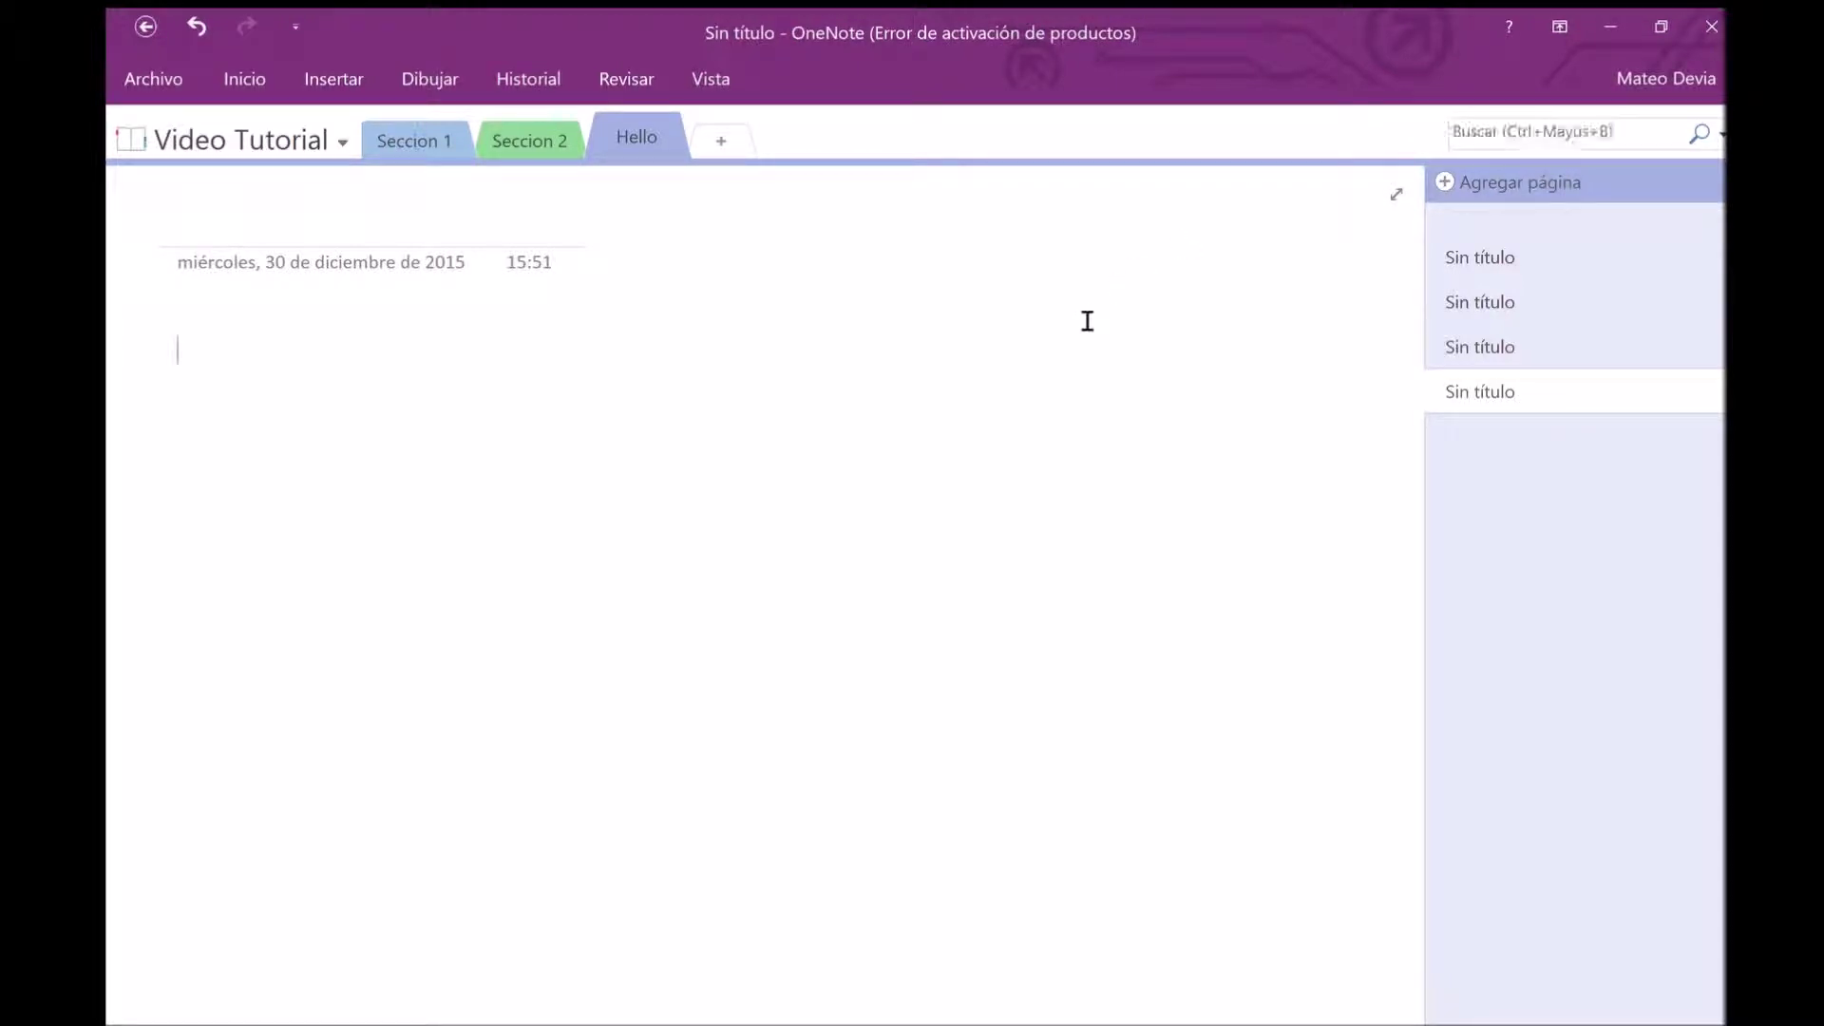